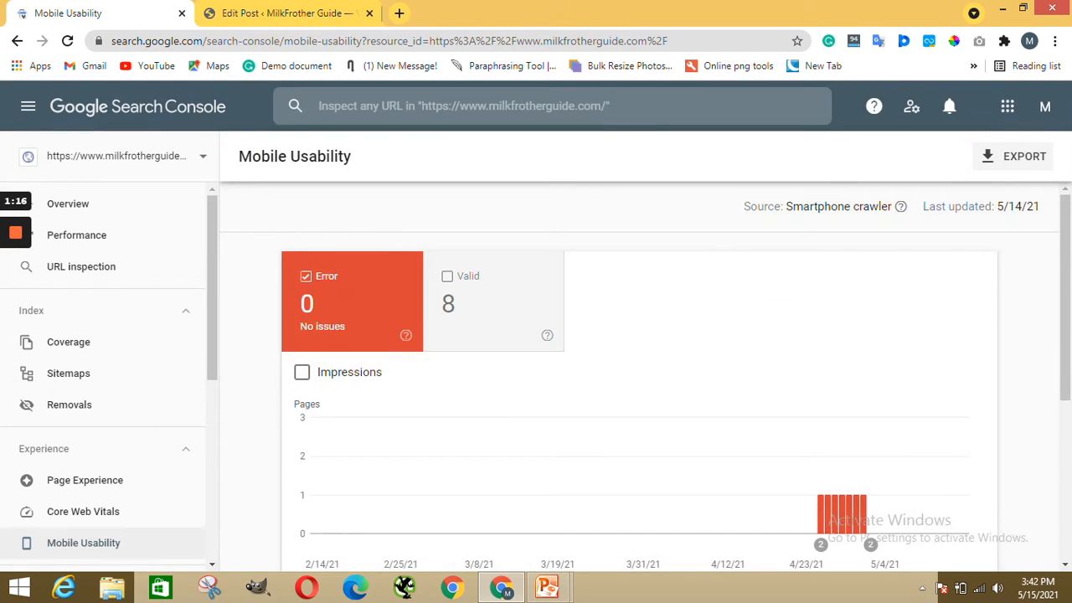
# Step: Review the error types listed in the Details table of the Mobile Usability report
pyautogui.scroll(-3, 637, 376)
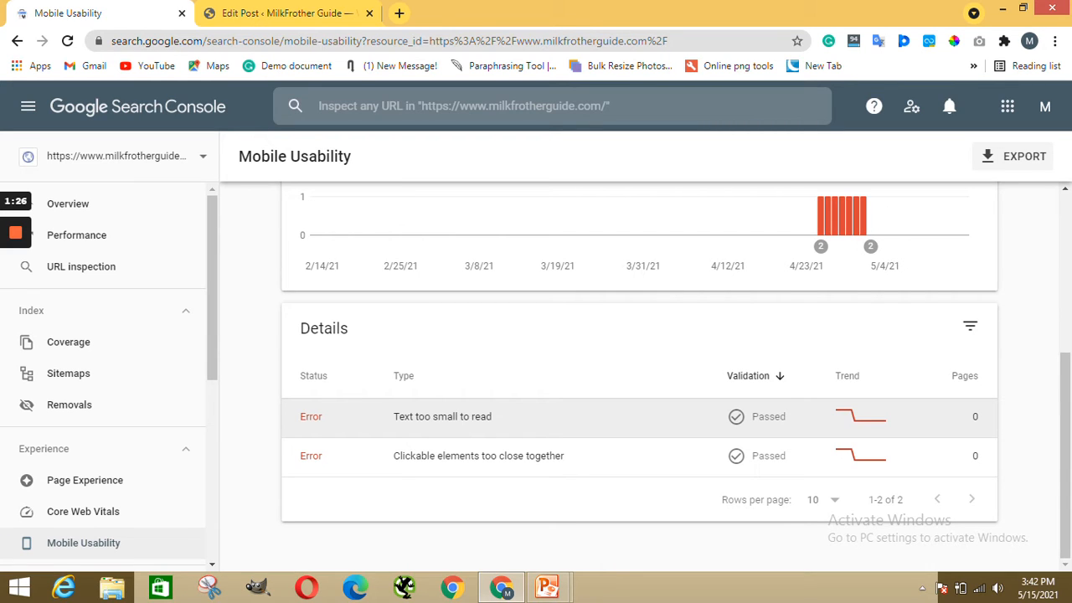
pyautogui.scroll(4, 636, 455)
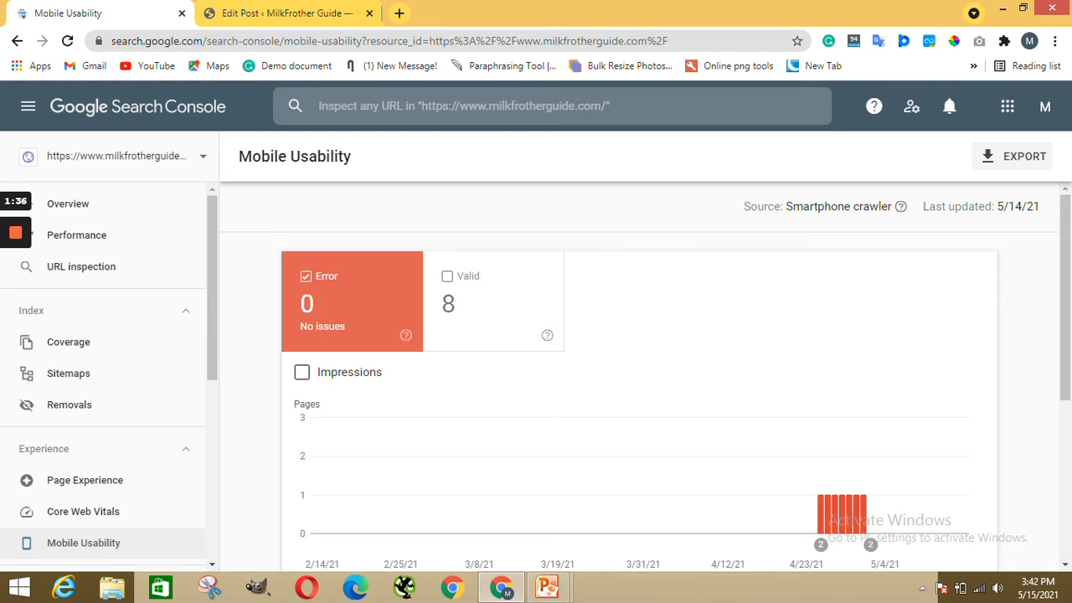
# Step: Switch to the running PowerPoint slide show and advance from the title slide to the "Page is not mobile friendly" slide
pyautogui.click(547, 587)
pyautogui.moveTo(634, 507)
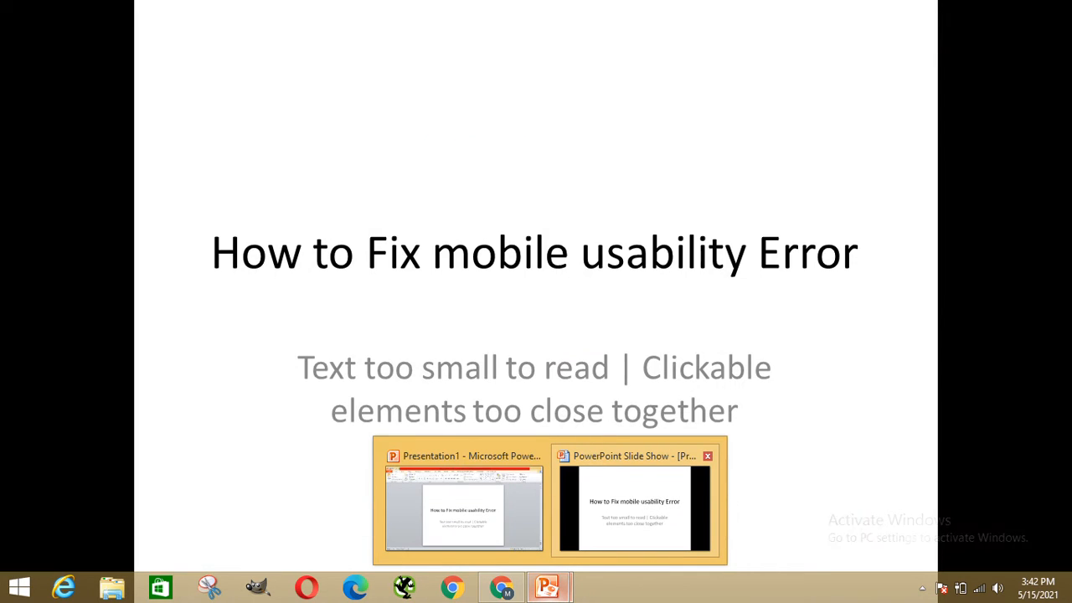
pyautogui.click(594, 520)
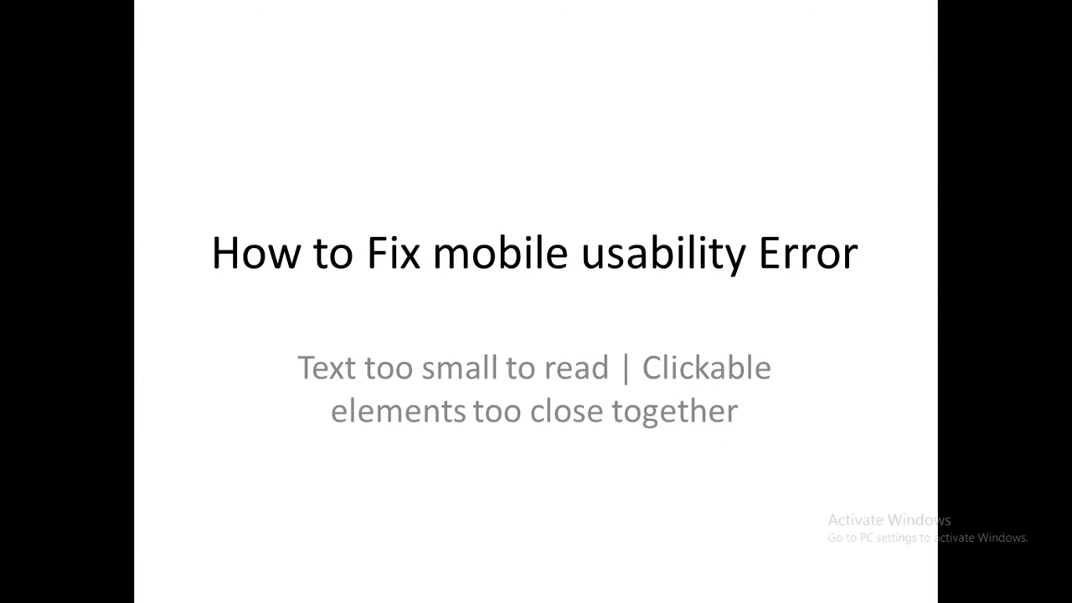
pyautogui.click(594, 520)
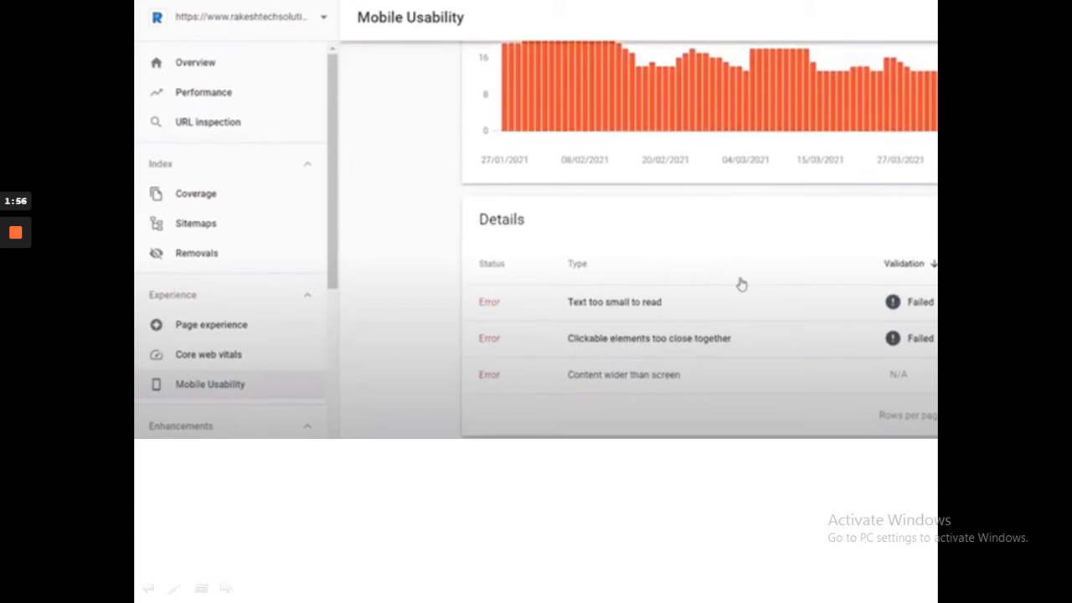
pyautogui.press('Right')
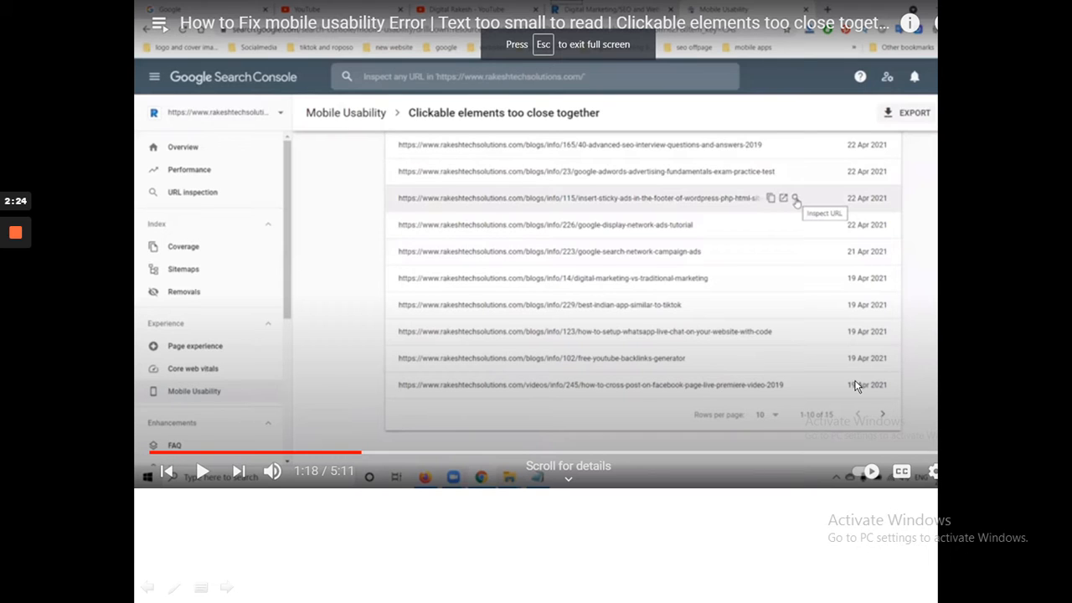
pyautogui.press('Right')
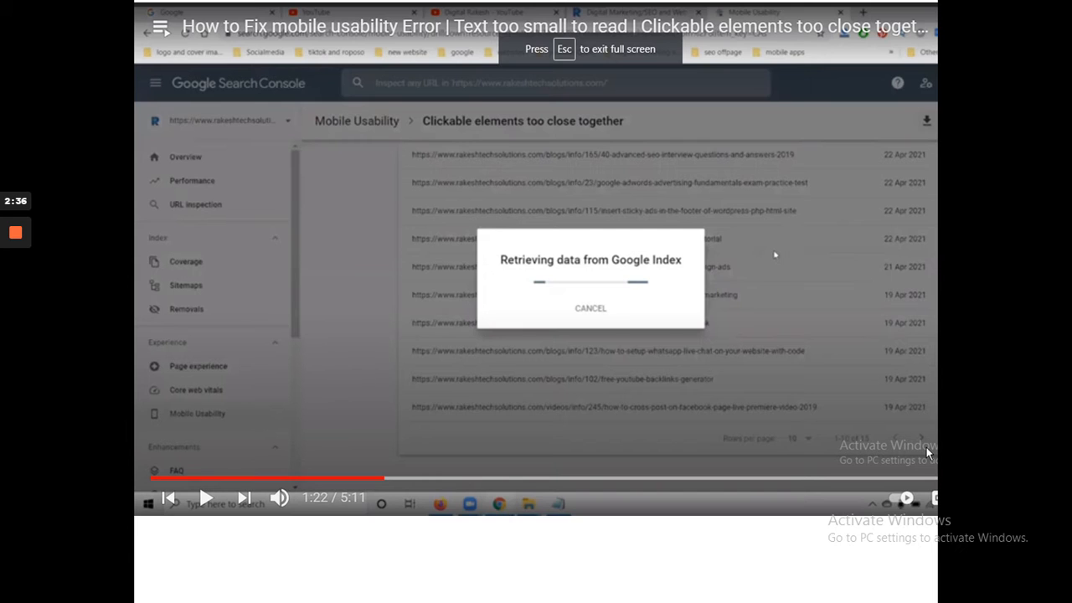
pyautogui.press('Right')
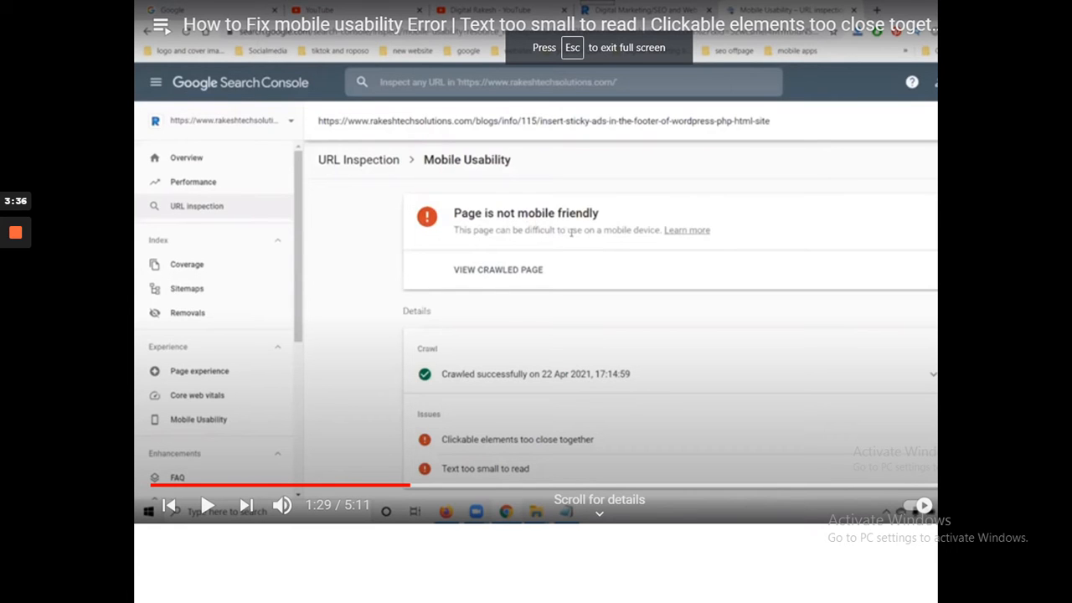
# Step: Leave the slide show for the WordPress post editor in Chrome and examine the post's document outline
pyautogui.press('Escape')
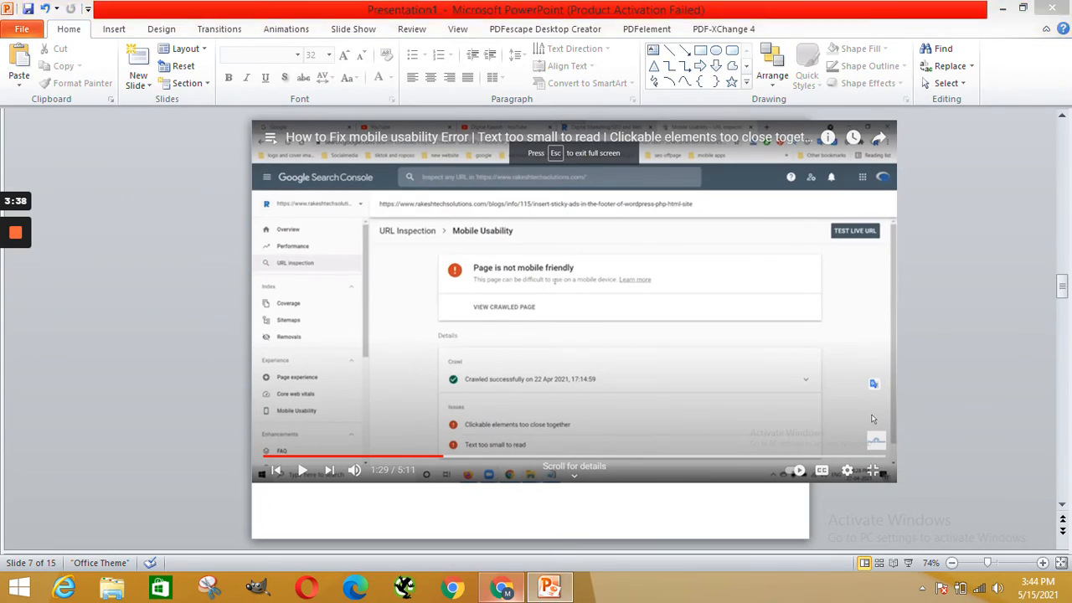
pyautogui.click(501, 587)
pyautogui.click(285, 12)
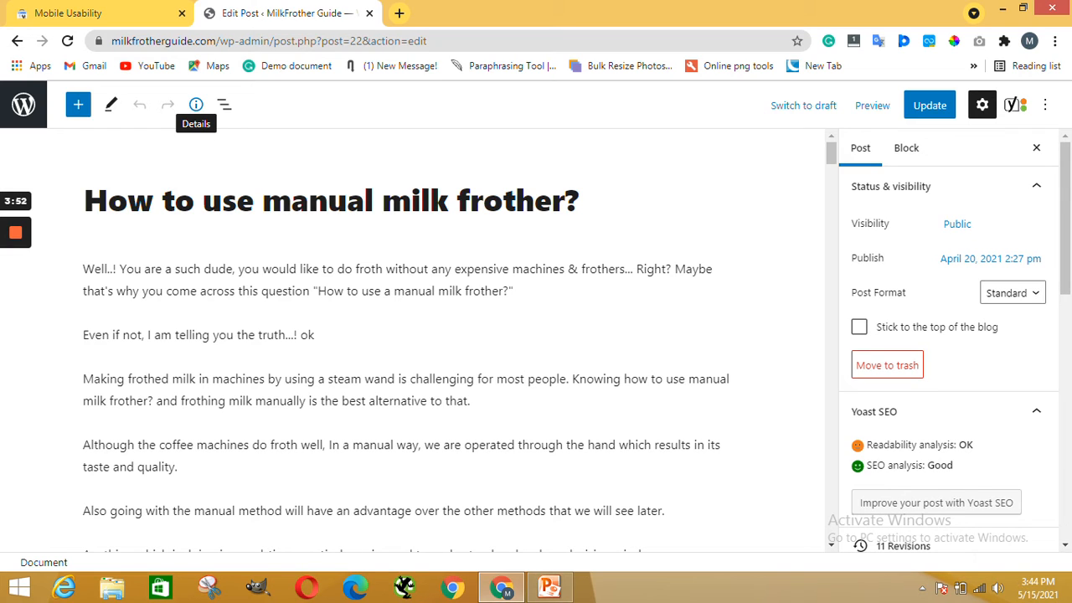
pyautogui.click(196, 104)
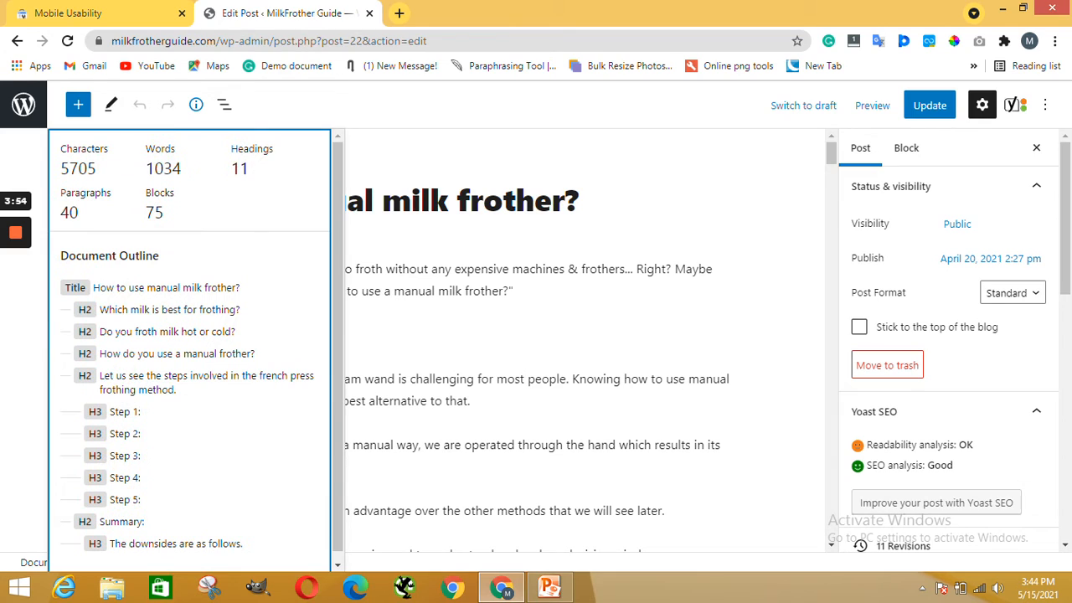
pyautogui.scroll(-1, 189, 350)
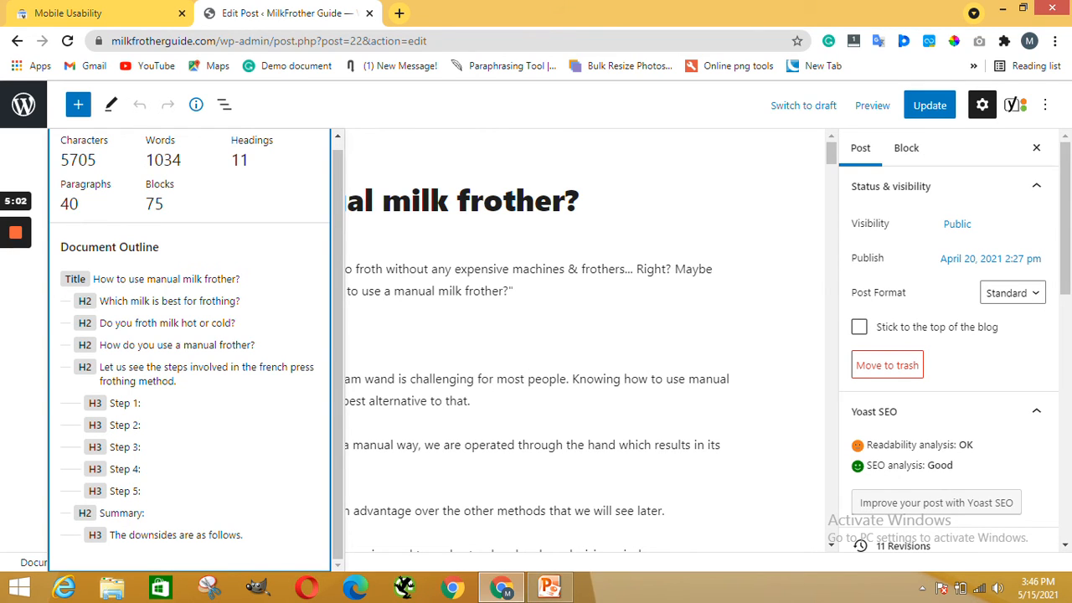
# Step: Switch to PowerPoint and present the "Testing live URL" slide full screen, ending the show on that slide
pyautogui.click(549, 587)
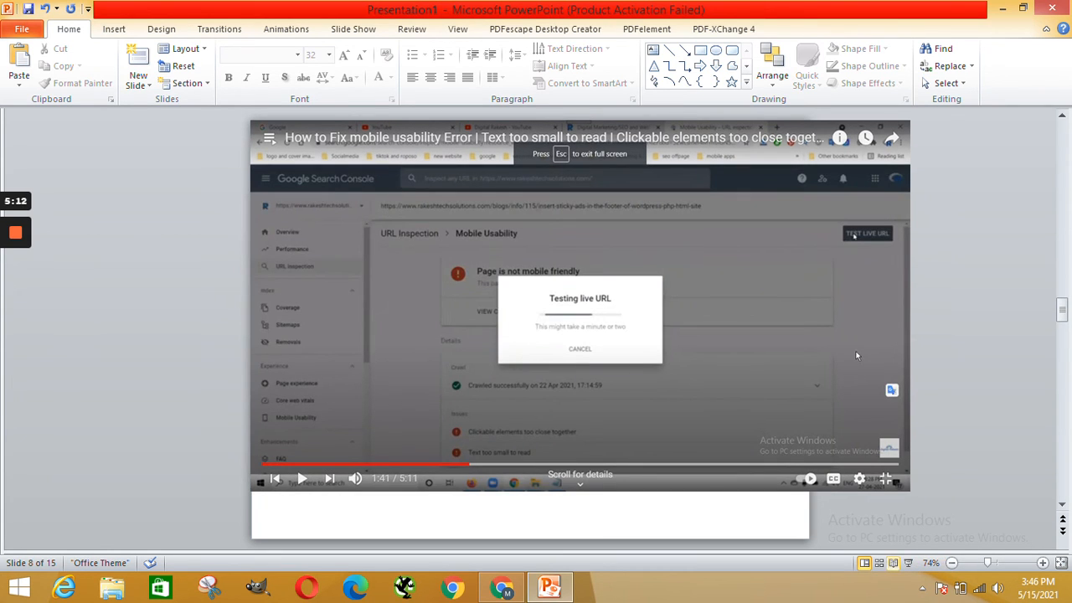
pyautogui.click(908, 563)
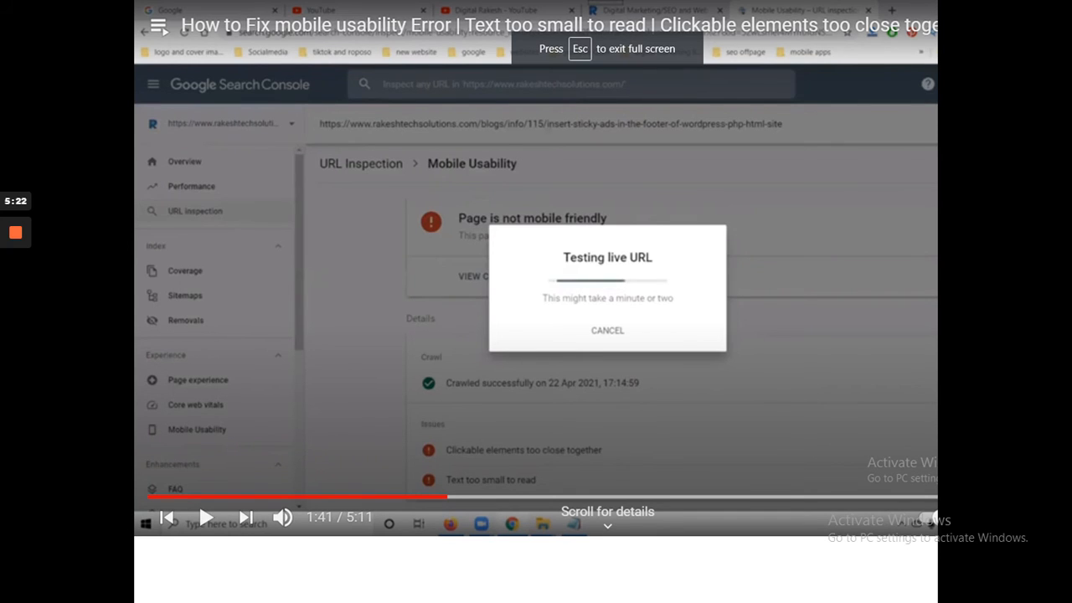
pyautogui.press('Escape')
# Step: Return to the post editor in Chrome and show the heading level options for "Which milk is best for frothing?"
pyautogui.click(502, 586)
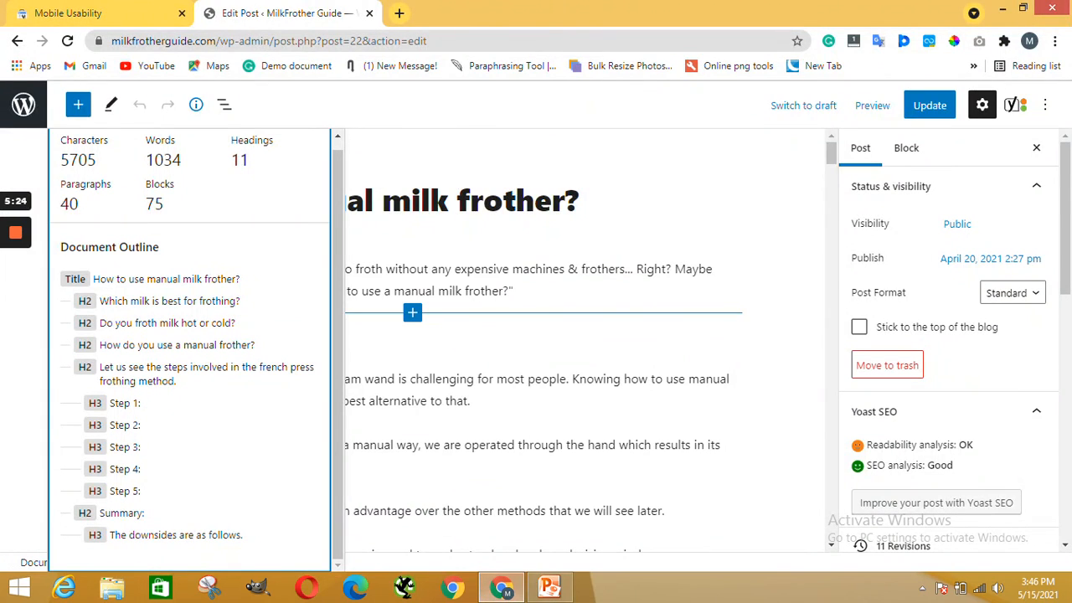
pyautogui.click(535, 200)
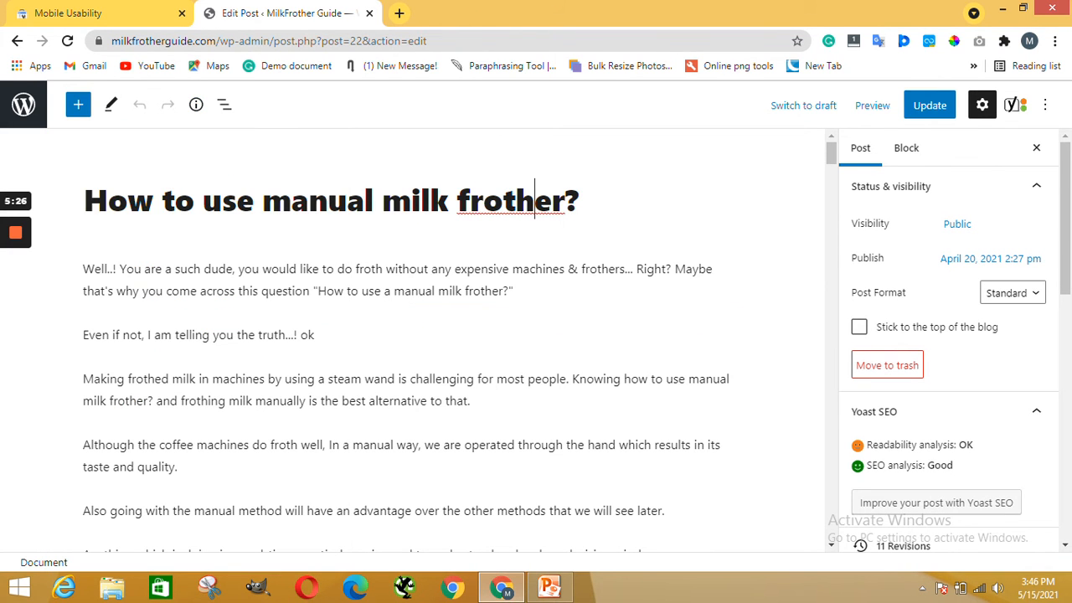
pyautogui.scroll(-6, 725, 206)
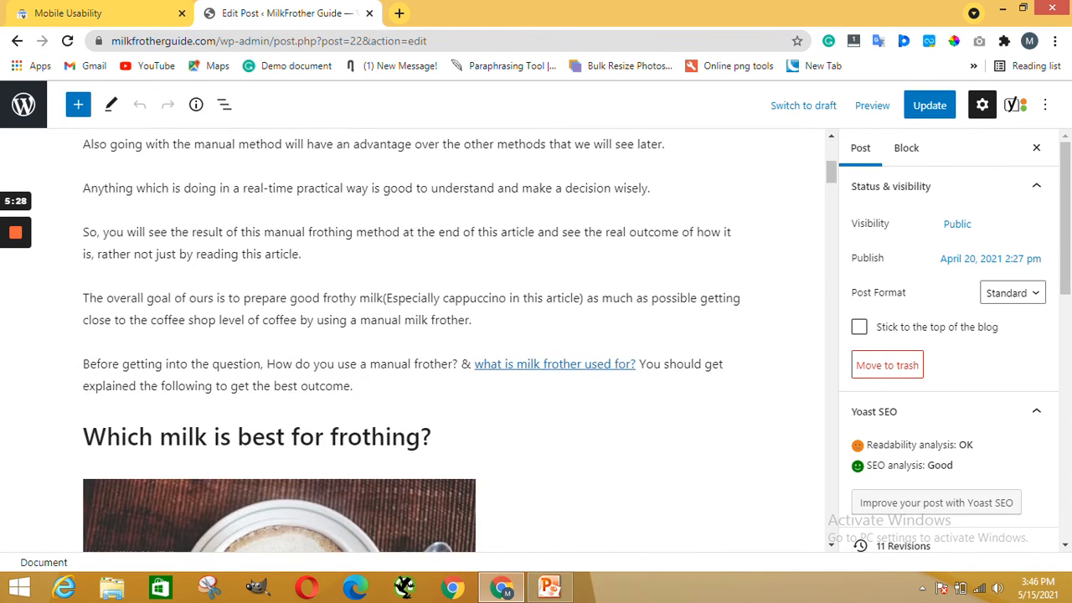
pyautogui.click(264, 253)
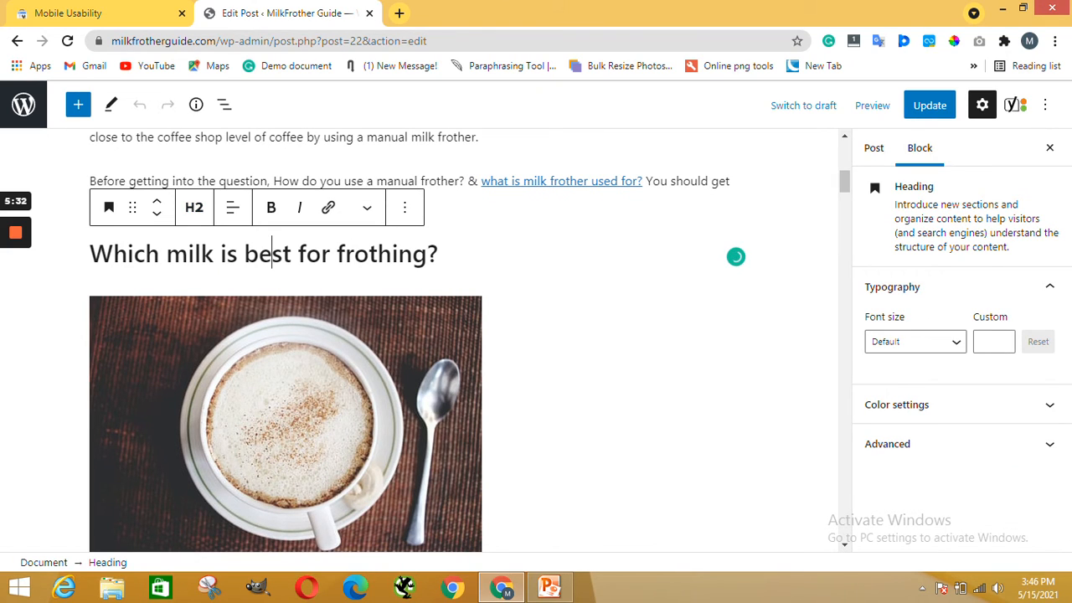
pyautogui.click(199, 253)
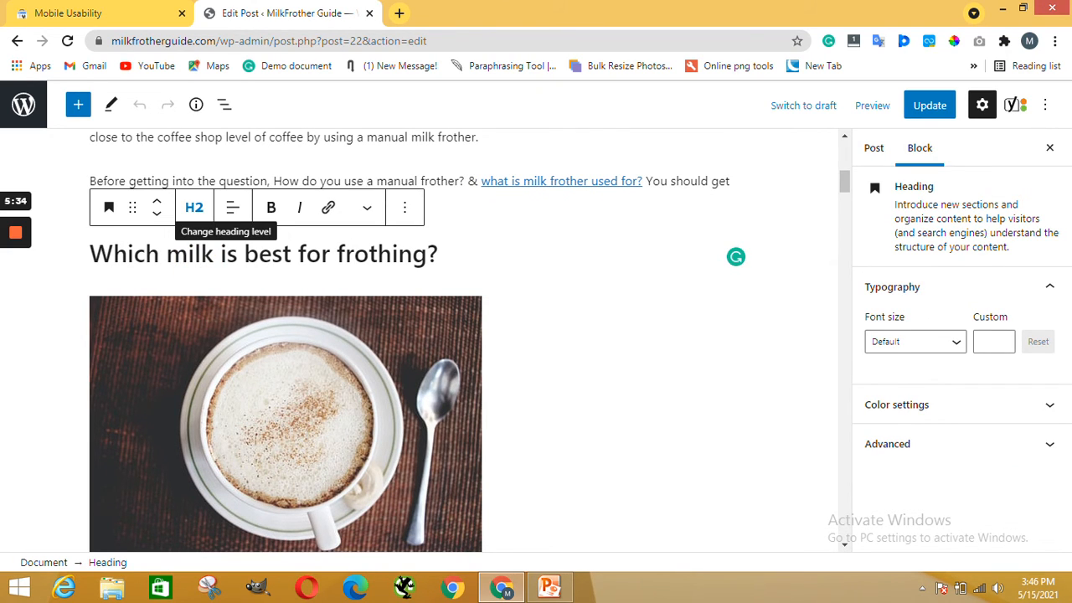
pyautogui.click(193, 208)
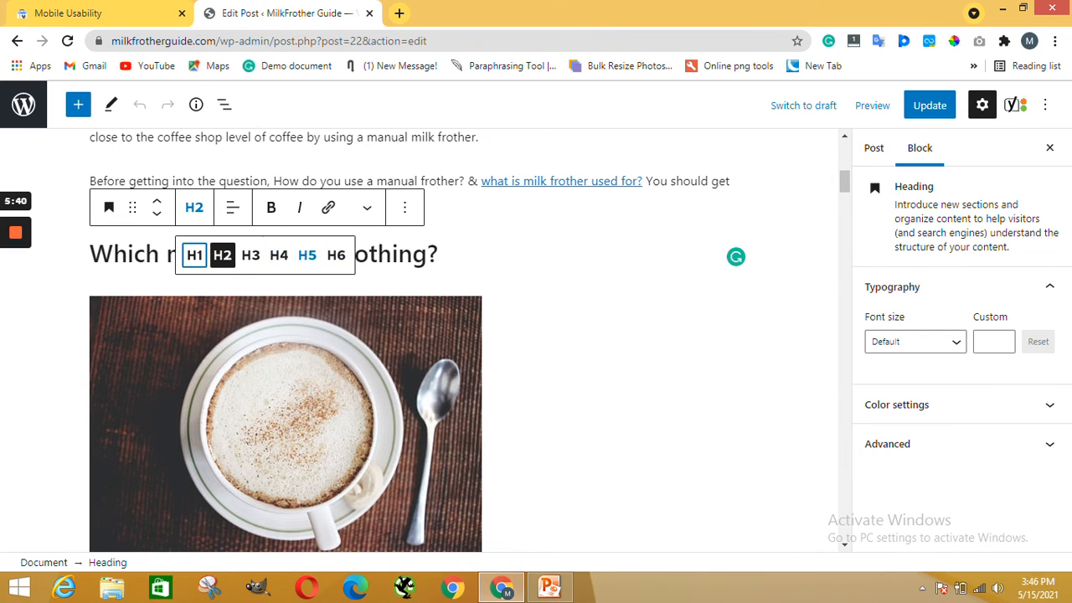
# Step: Select the "Step 2:" heading further down the post to check its heading level
pyautogui.scroll(-10, 461, 335)
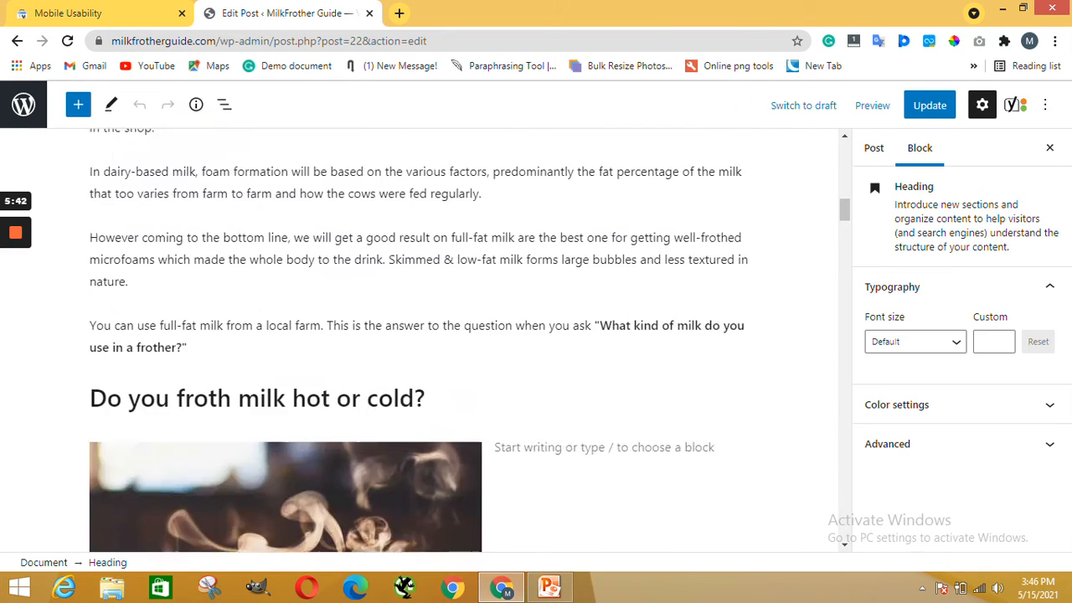
pyautogui.scroll(-15, 461, 335)
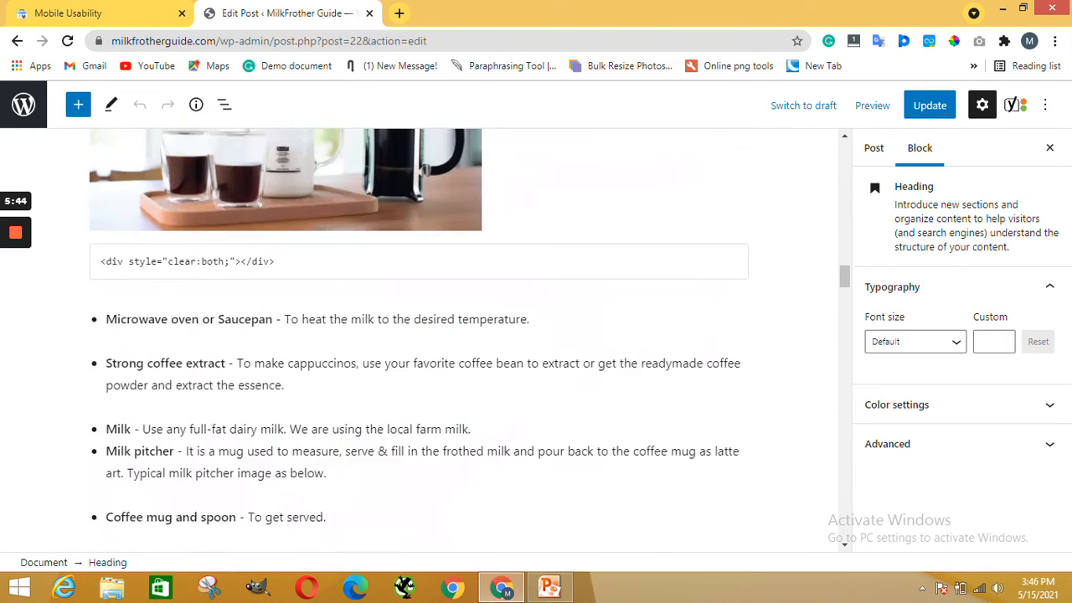
pyautogui.scroll(-8, 419, 335)
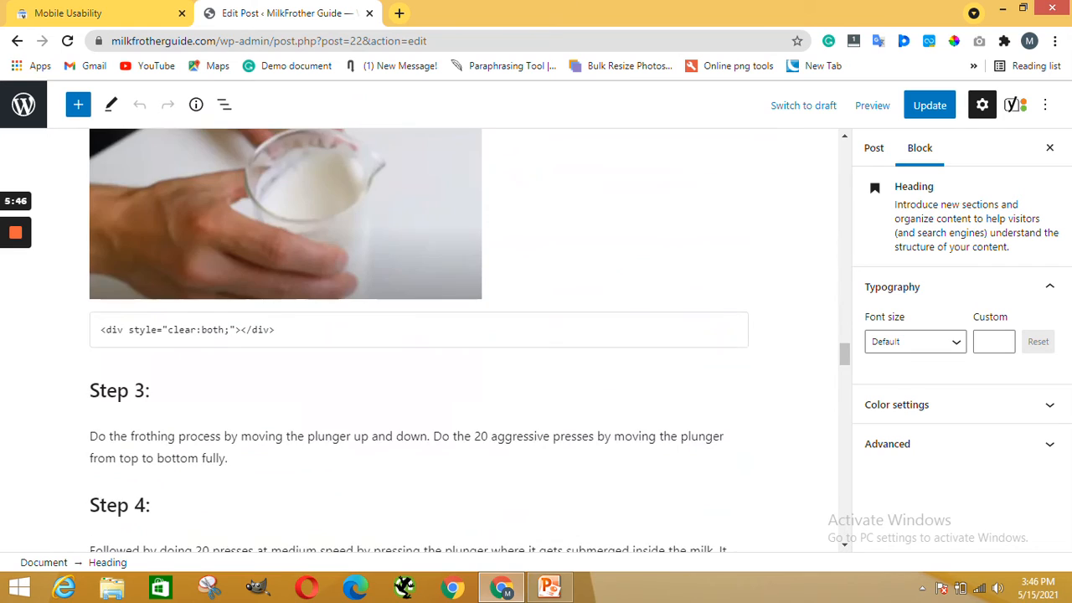
pyautogui.scroll(2, 419, 335)
pyautogui.scroll(2, 419, 335)
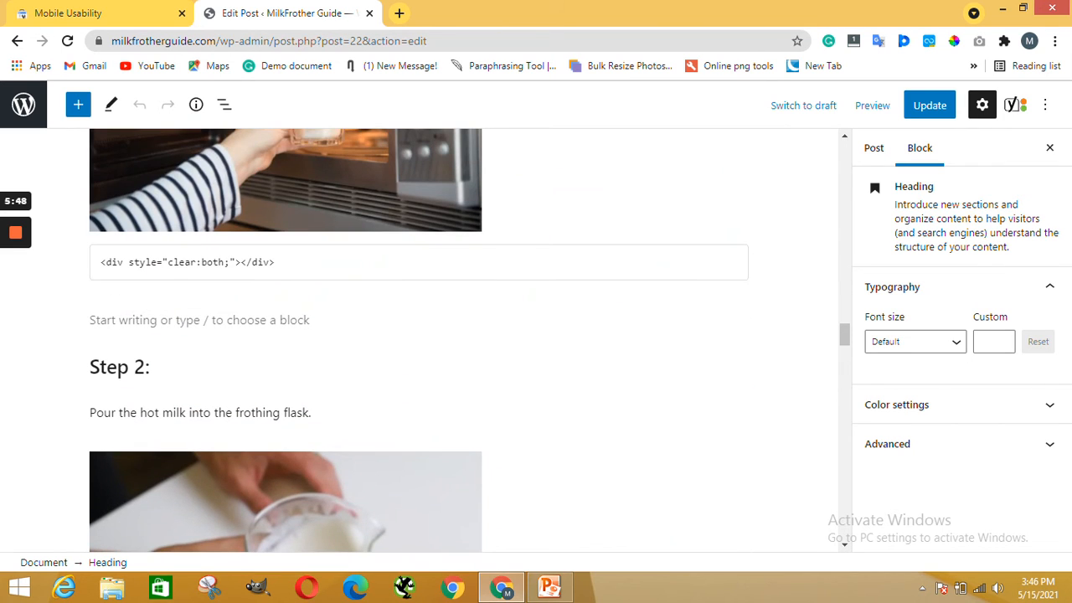
pyautogui.click(118, 366)
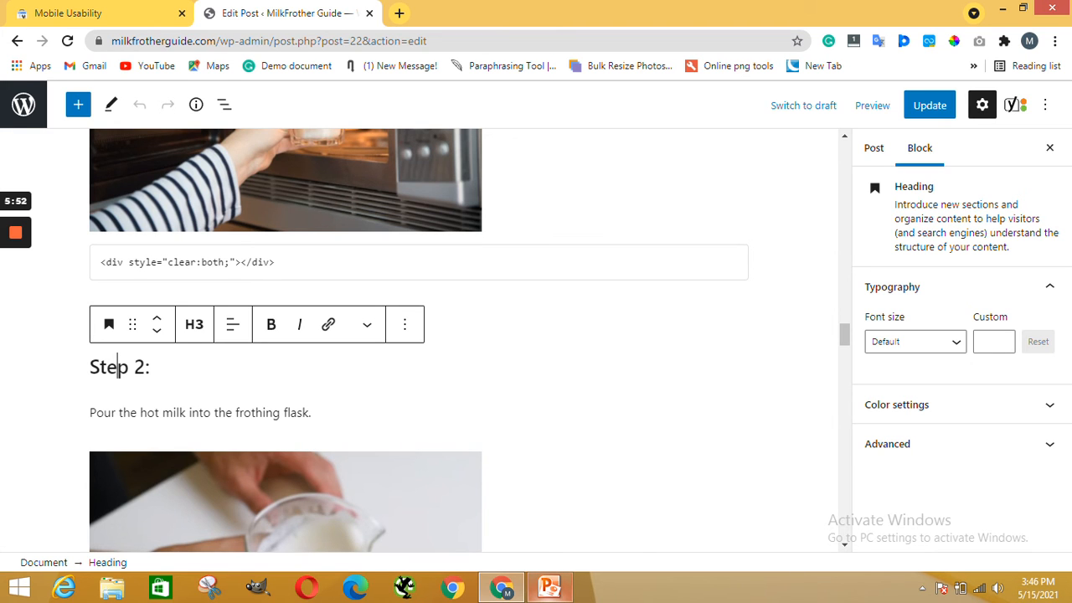
# Step: Switch to PowerPoint, present from the current slide and advance to the "Page is mobile friendly" slide before ending the show
pyautogui.click(549, 587)
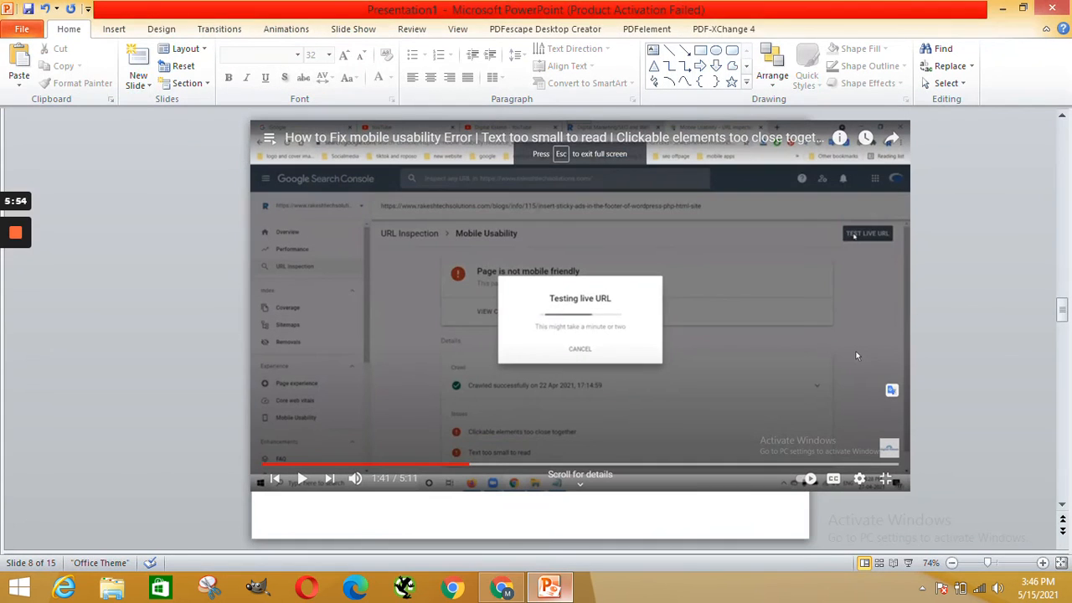
pyautogui.click(908, 562)
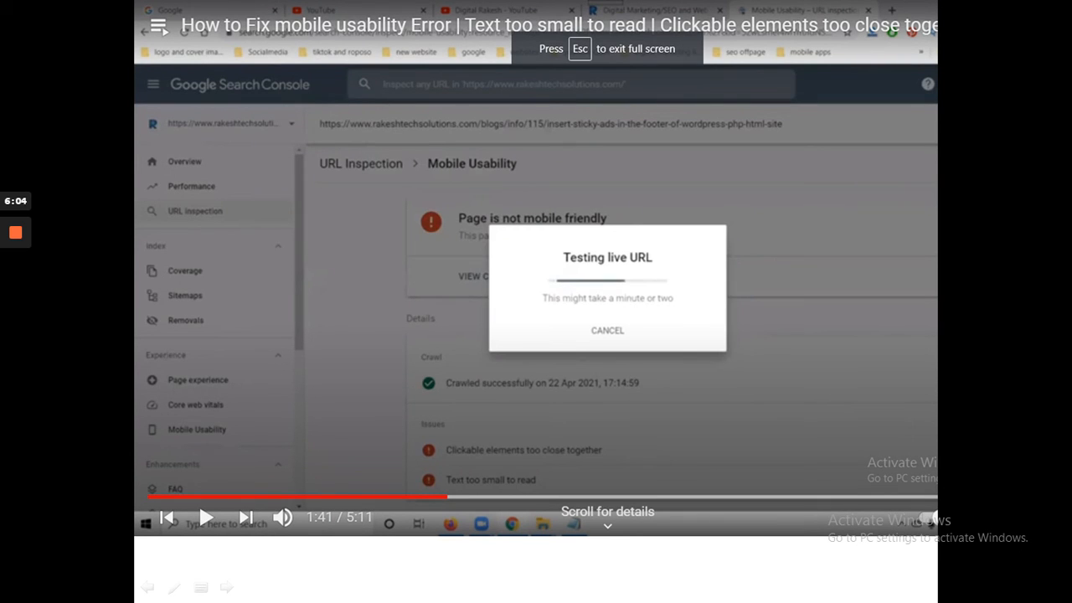
pyautogui.click(921, 309)
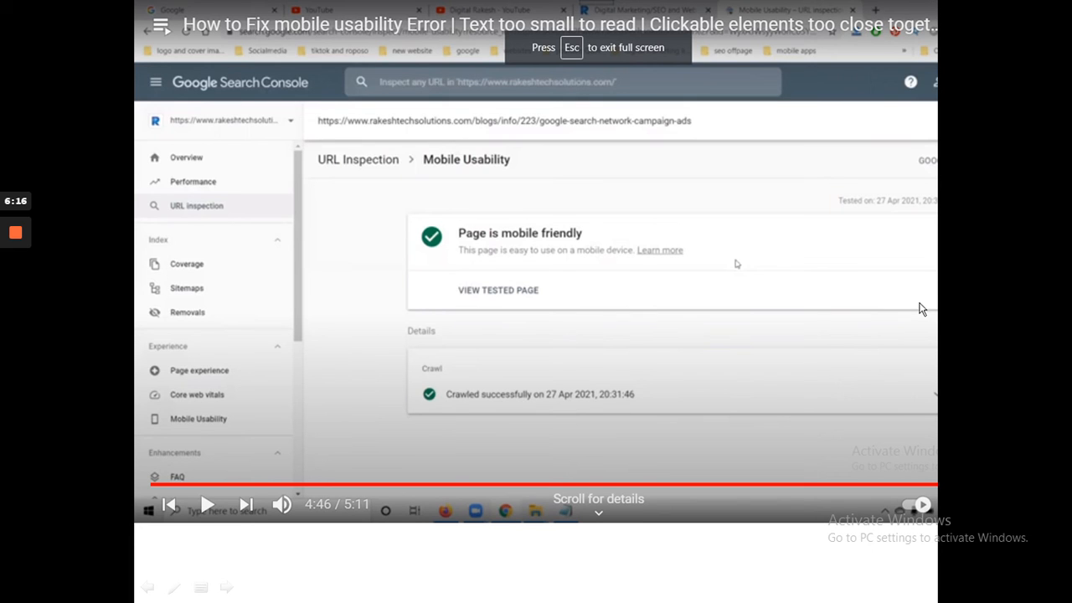
pyautogui.press('Escape')
# Step: Switch to Search Console in Chrome and check the validation status of both errors in the Mobile Usability Details table
pyautogui.click(501, 589)
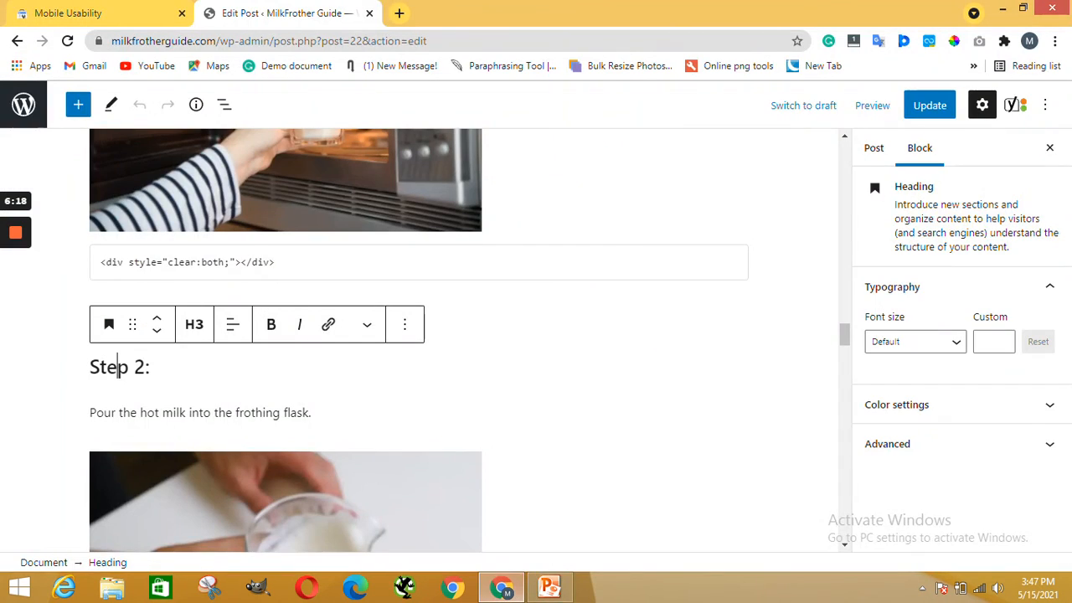
pyautogui.hotkey('ctrl', 'shift', 'Tab')
pyautogui.scroll(-3, 639, 376)
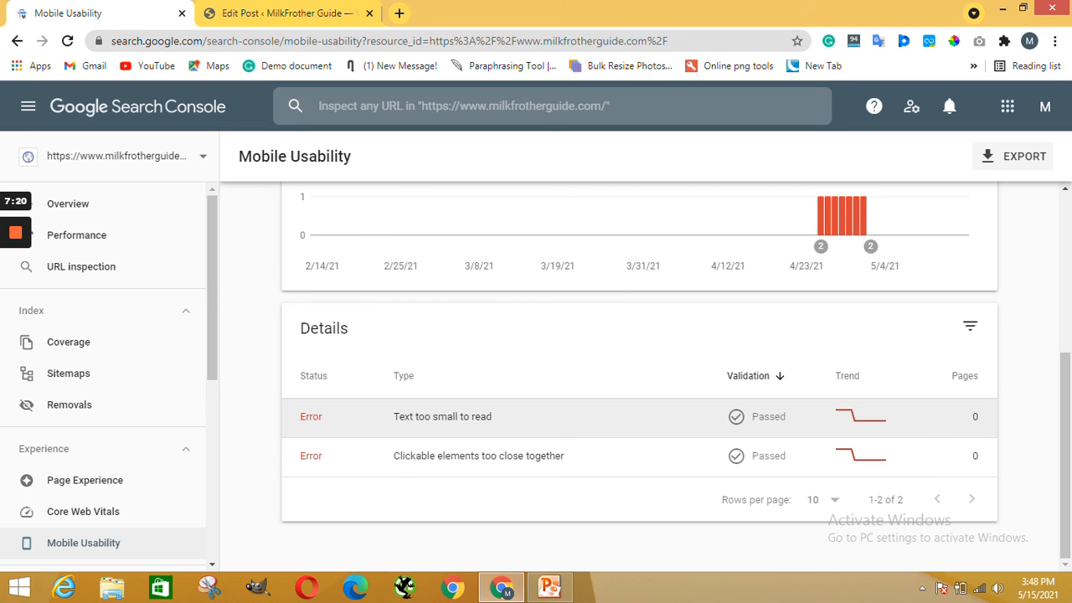
pyautogui.moveTo(15, 294)
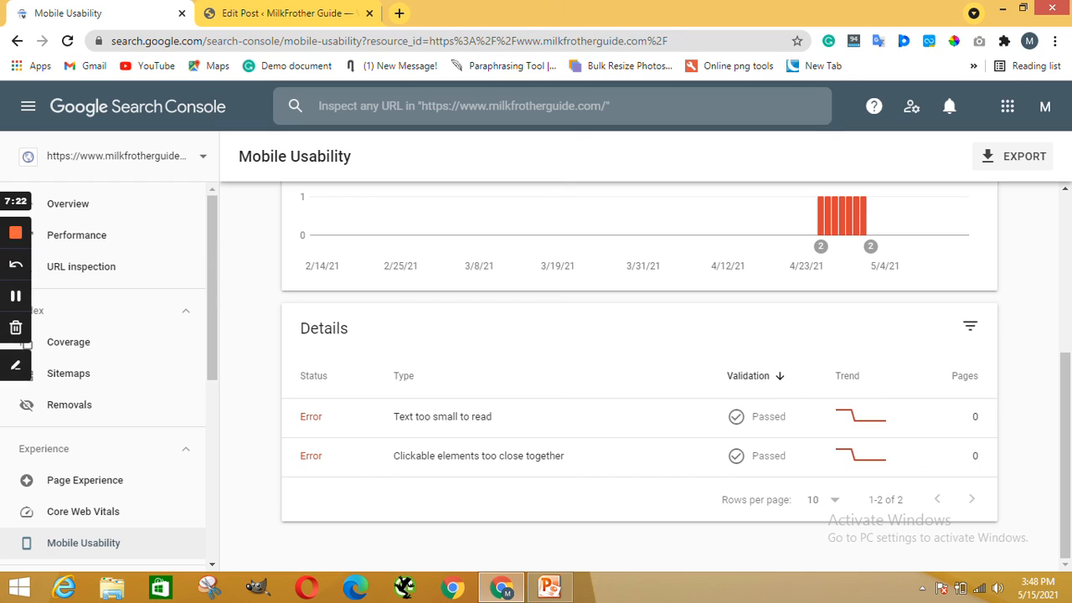